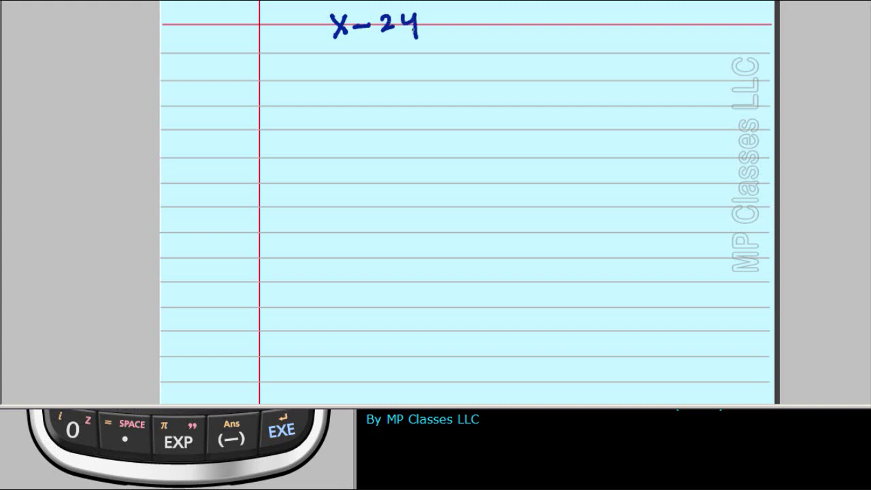
# Step: Rewrite x − 2y < 6 as −x + 2y > −6, then 2y > x − 6, then y > ½(x−6), labelled (1)
pyautogui.moveTo(468, 18)
pyautogui.mouseDown()
pyautogui.moveTo(472, 35)
pyautogui.moveTo(498, 39)
pyautogui.moveTo(492, 28)
pyautogui.mouseUp()
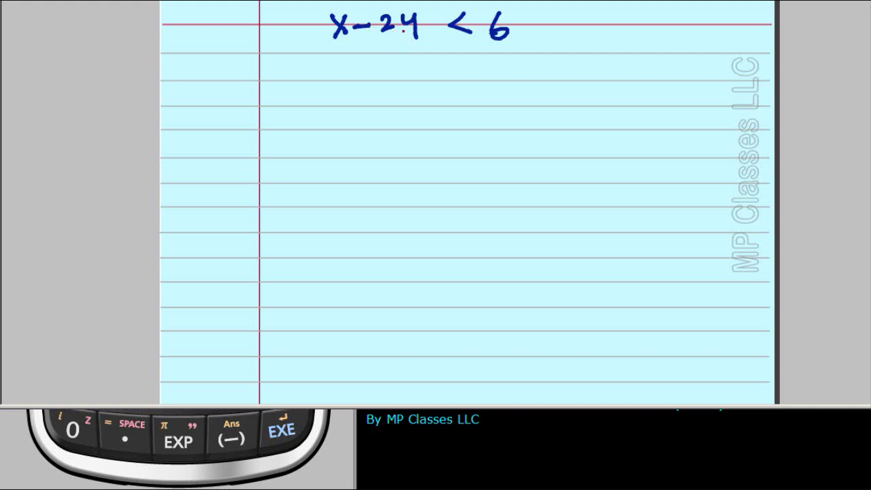
pyautogui.moveTo(345, 73)
pyautogui.mouseDown()
pyautogui.moveTo(379, 69)
pyautogui.moveTo(389, 78)
pyautogui.mouseUp()
pyautogui.moveTo(384, 64)
pyautogui.mouseDown()
pyautogui.moveTo(401, 76)
pyautogui.moveTo(396, 70)
pyautogui.moveTo(429, 76)
pyautogui.mouseUp()
pyautogui.moveTo(429, 57)
pyautogui.mouseDown()
pyautogui.moveTo(443, 70)
pyautogui.moveTo(440, 86)
pyautogui.mouseUp()
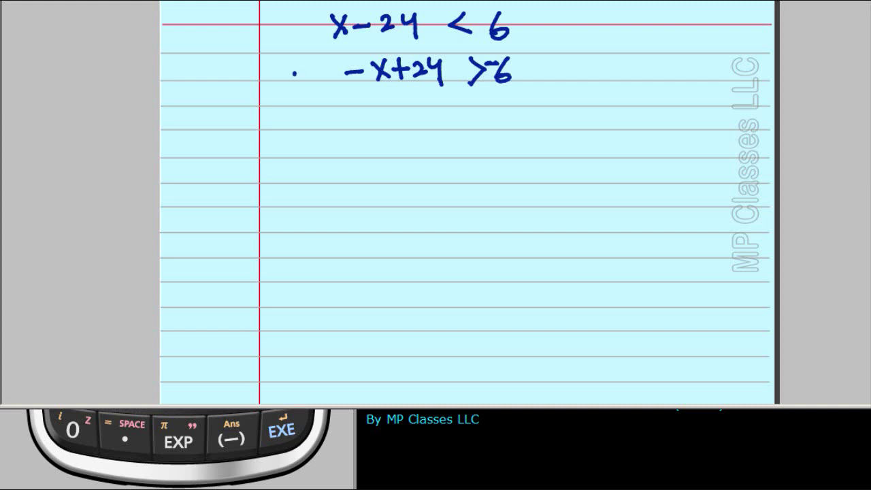
pyautogui.click(300, 65)
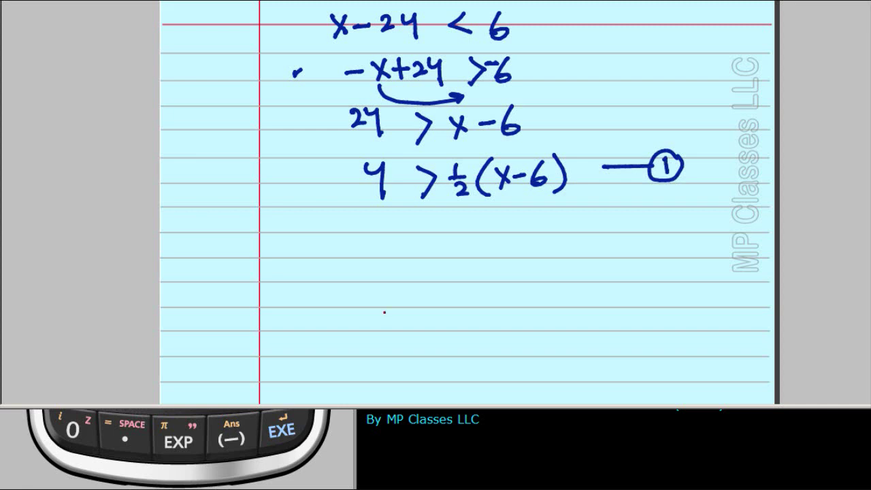
# Step: Check off x − 2y < 6 and write y ≤ −3/2x + 5 below it with a circled 2
pyautogui.moveTo(522, 15); pyautogui.dragTo(544, 5)
pyautogui.moveTo(327, 260); pyautogui.dragTo(342, 291)
pyautogui.moveTo(384, 265)
pyautogui.mouseDown()
pyautogui.moveTo(368, 285)
pyautogui.moveTo(418, 262)
pyautogui.moveTo(439, 279)
pyautogui.mouseUp()
pyautogui.moveTo(430, 286)
pyautogui.mouseDown()
pyautogui.moveTo(449, 285)
pyautogui.moveTo(456, 302)
pyautogui.moveTo(517, 276)
pyautogui.moveTo(532, 284)
pyautogui.moveTo(558, 249)
pyautogui.moveTo(618, 270)
pyautogui.moveTo(650, 252)
pyautogui.moveTo(641, 279)
pyautogui.moveTo(661, 278)
pyautogui.mouseUp()
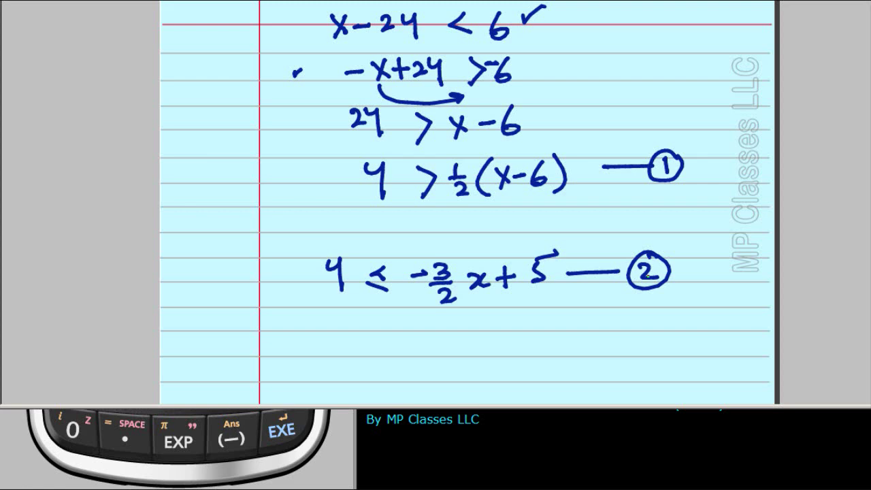
# Step: Return to the emulator and change the Y= entry type to Y> through TYPE
pyautogui.click(332, 476)
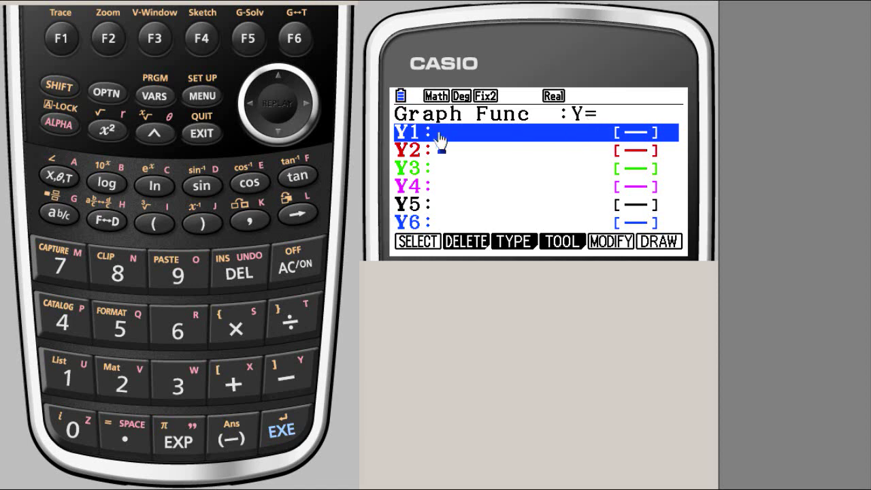
pyautogui.hotkey('alt', 'Tab')
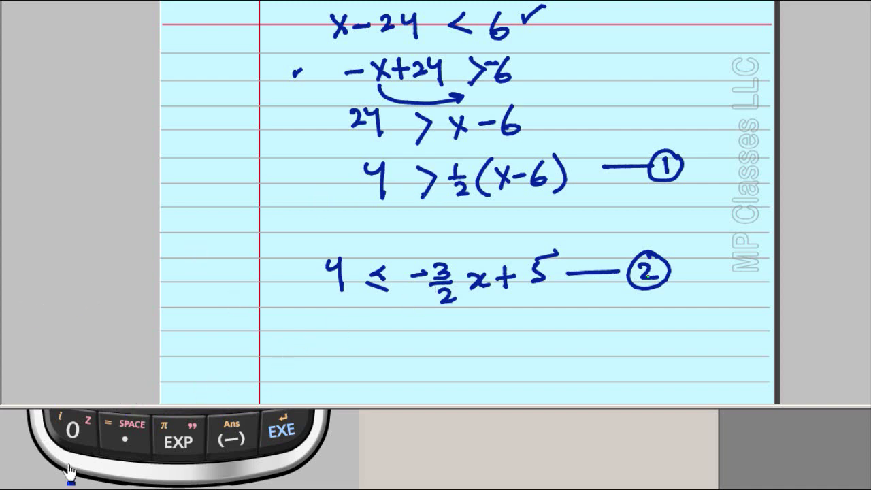
pyautogui.click(19, 483)
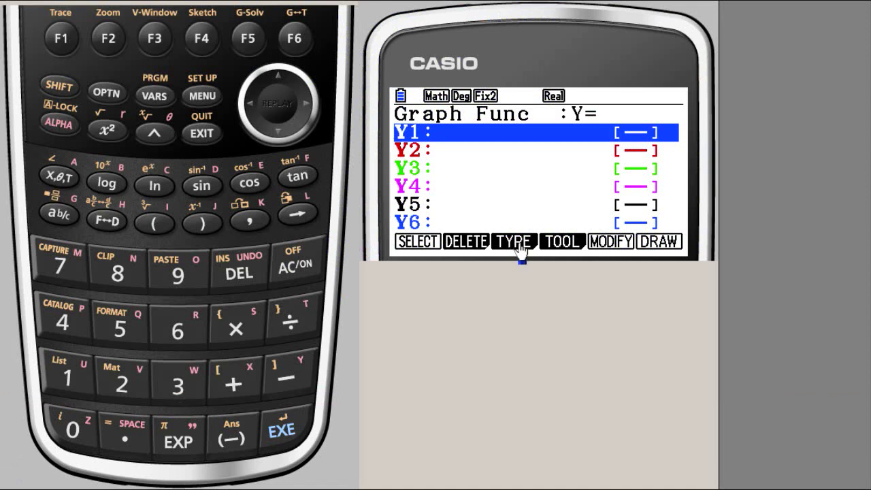
pyautogui.click(154, 42)
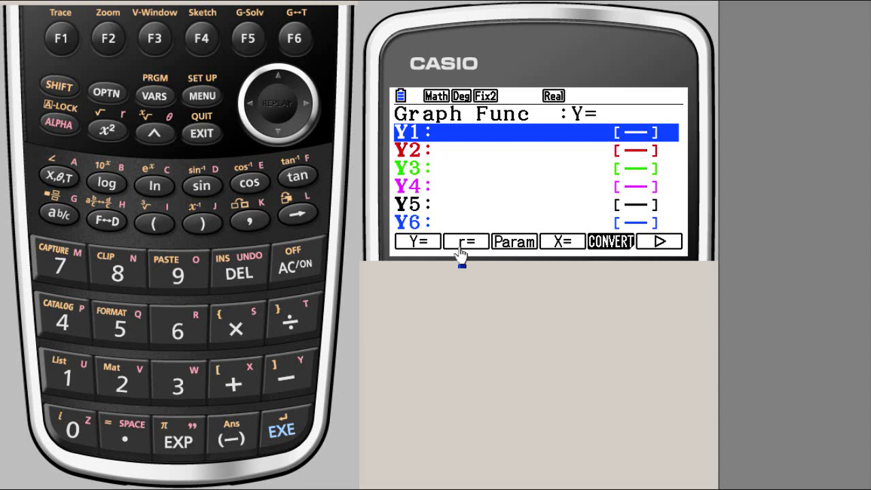
pyautogui.click(658, 242)
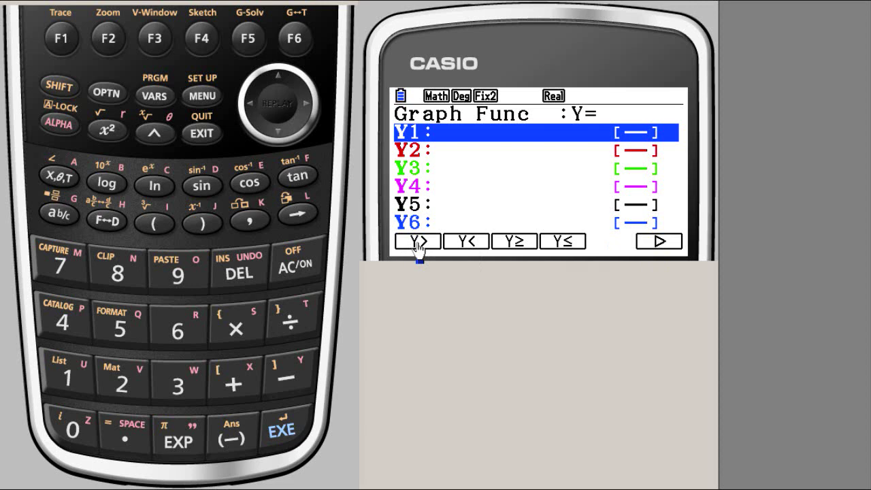
pyautogui.click(61, 42)
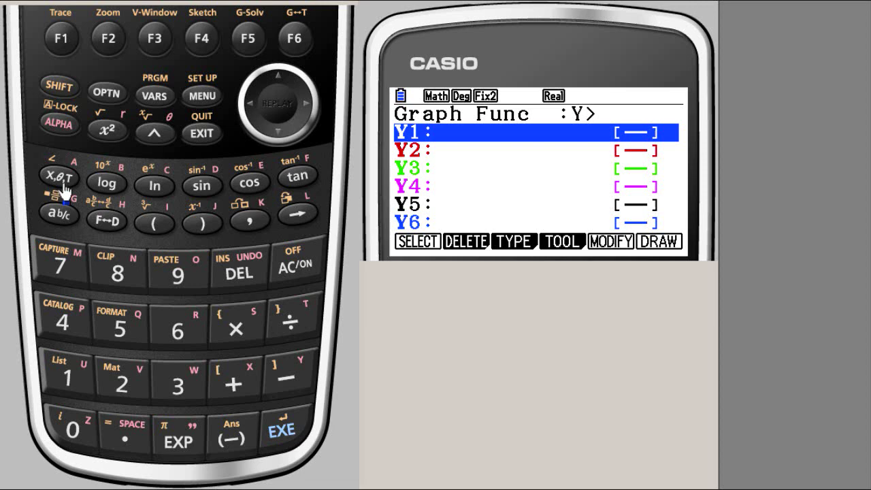
# Step: Start Y1 with the fraction ½ followed by an opening bracket
pyautogui.click(59, 221)
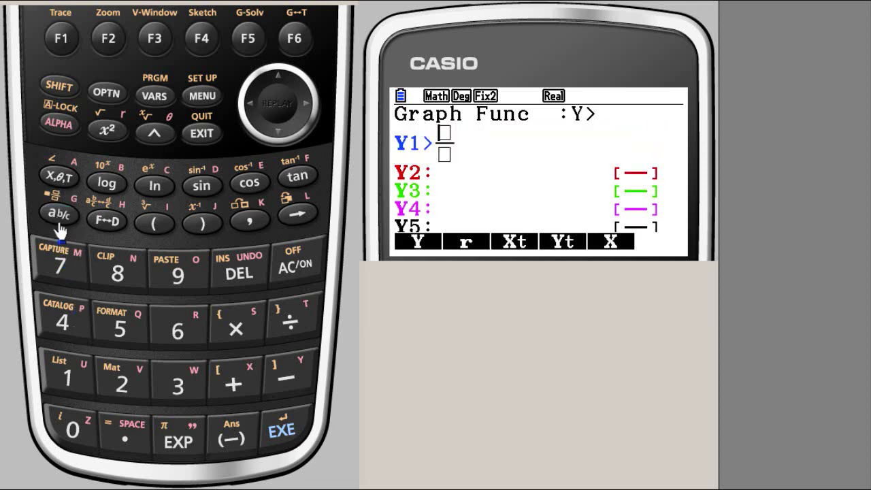
pyautogui.click(69, 373)
pyautogui.click(305, 105)
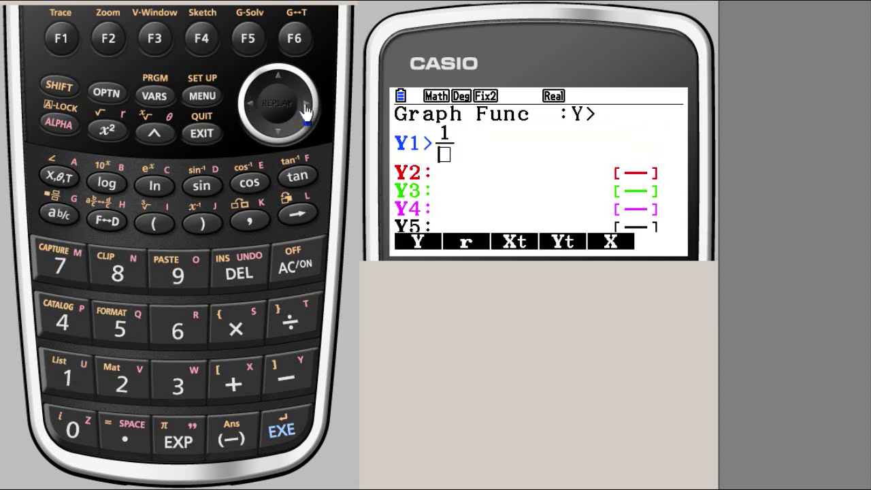
pyautogui.click(111, 382)
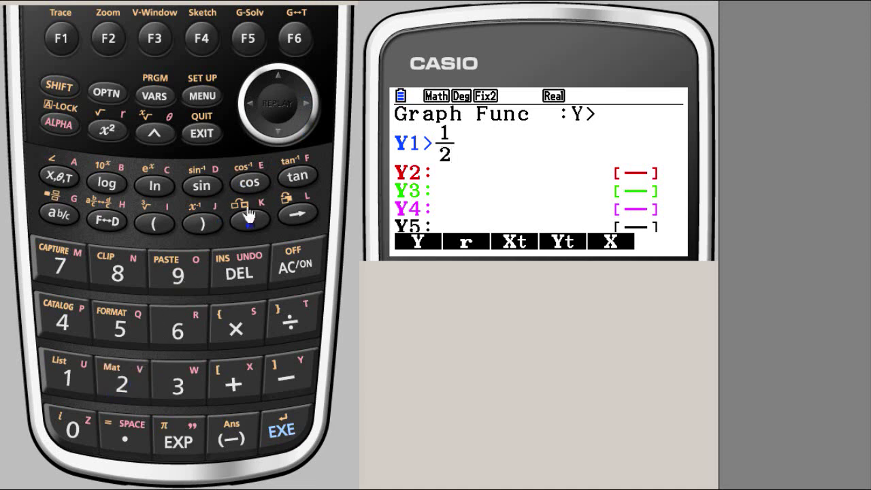
pyautogui.click(306, 106)
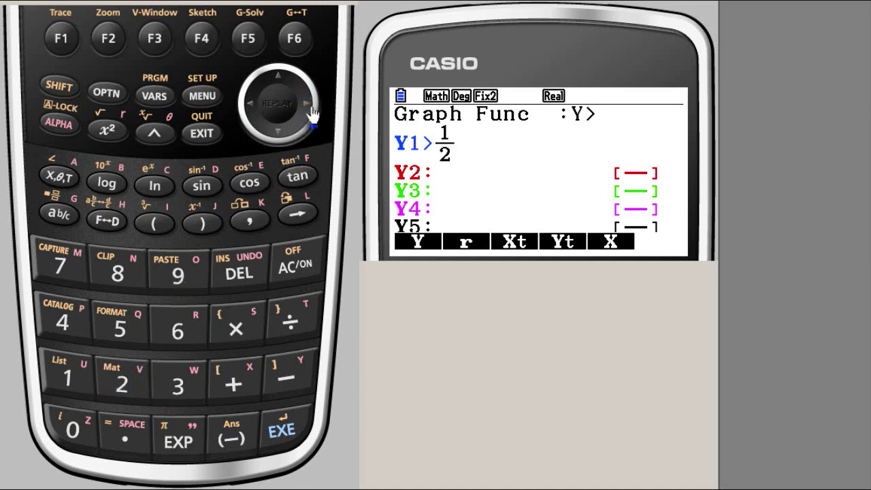
pyautogui.click(156, 225)
# Step: After checking the notes, finish the bracket with x − 6 so Y1 reads ½(x−6)
pyautogui.hotkey('alt', 'Tab')
pyautogui.click(347, 466)
pyautogui.click(59, 176)
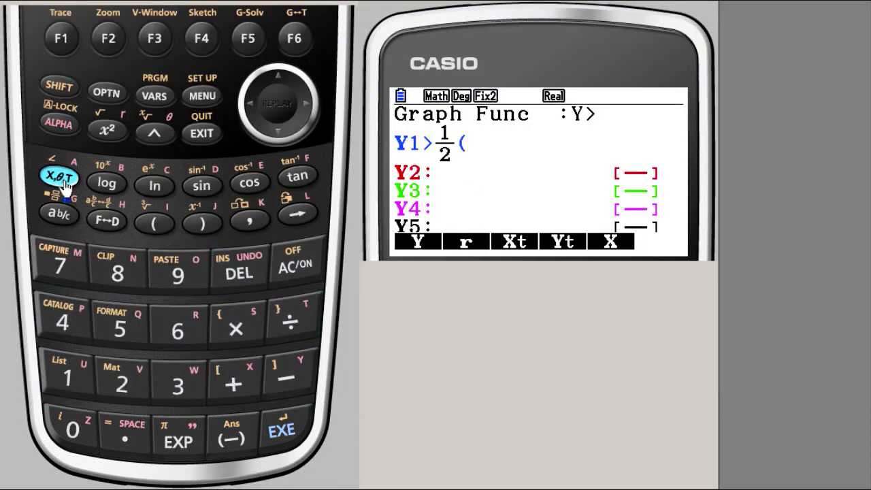
pyautogui.click(289, 382)
pyautogui.click(180, 330)
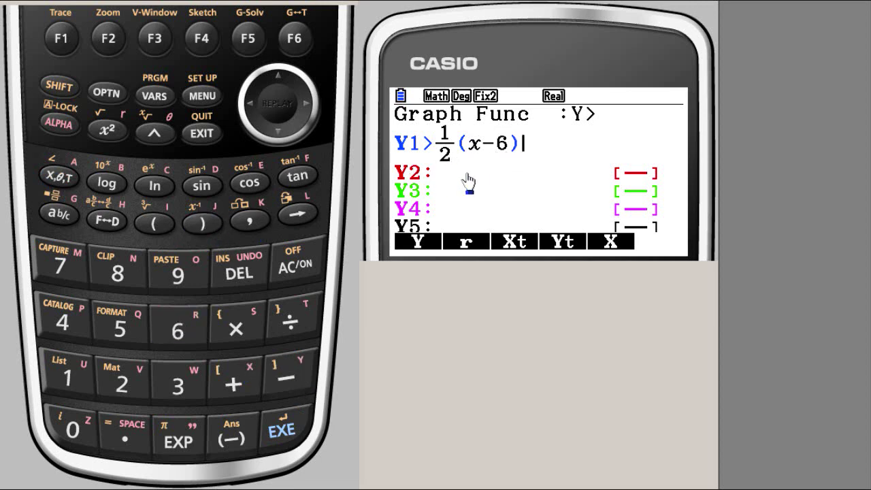
# Step: Store Y1, graph it shaded above its dashed line, and switch back to the Y= list
pyautogui.click(282, 431)
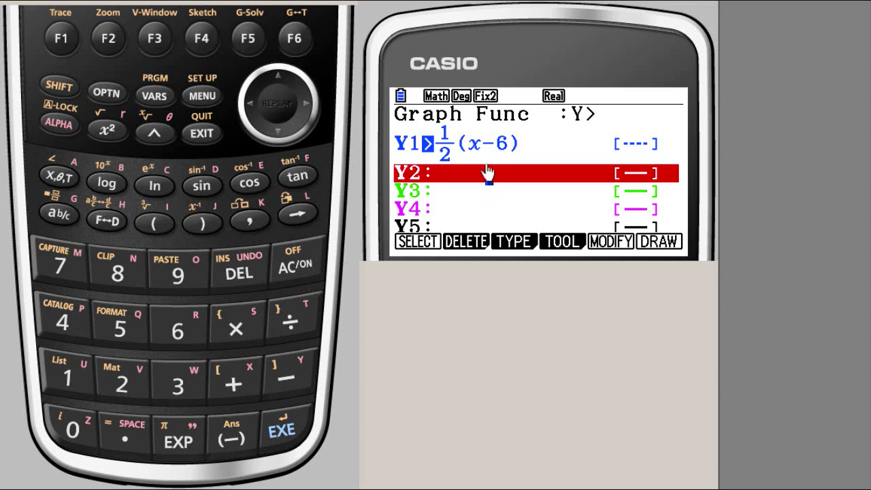
pyautogui.click(295, 40)
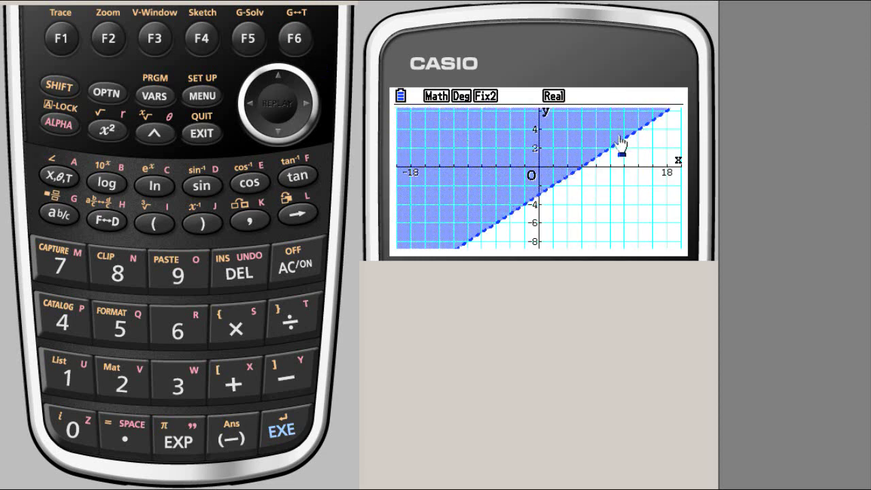
pyautogui.click(297, 46)
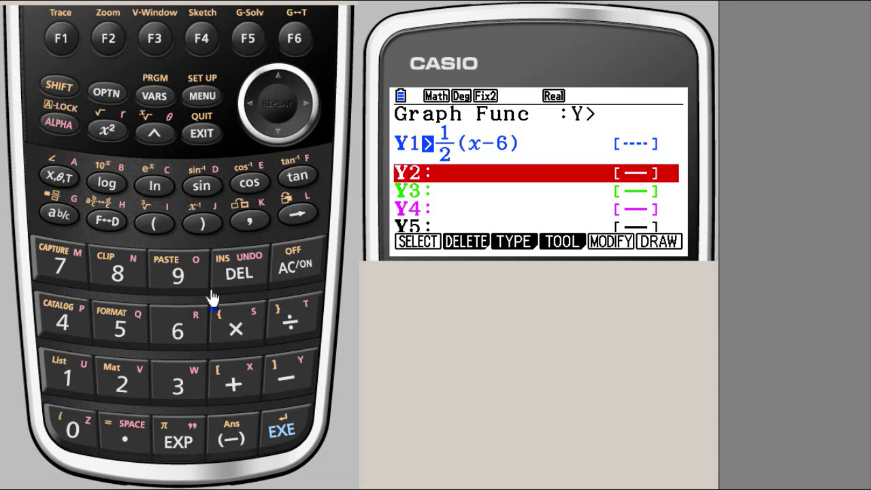
# Step: Check inequality (2) in the notes, then begin Y2 with the fraction −3/2
pyautogui.hotkey('alt', 'Tab')
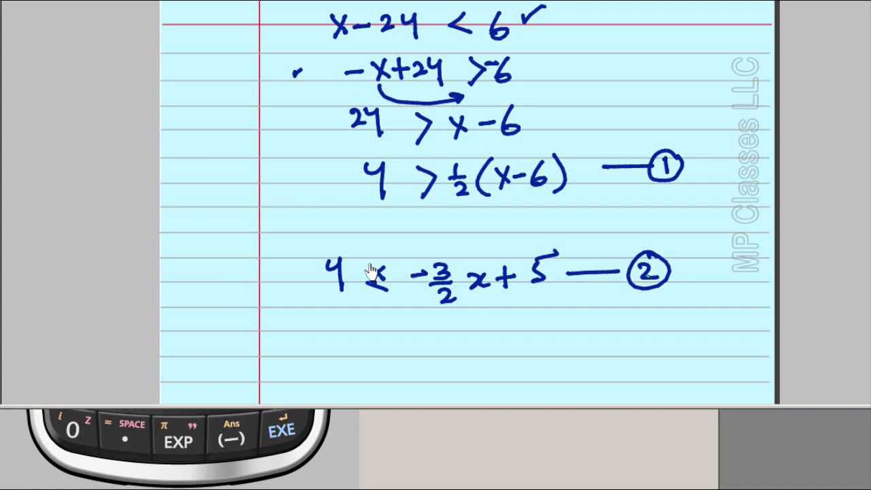
pyautogui.click(334, 469)
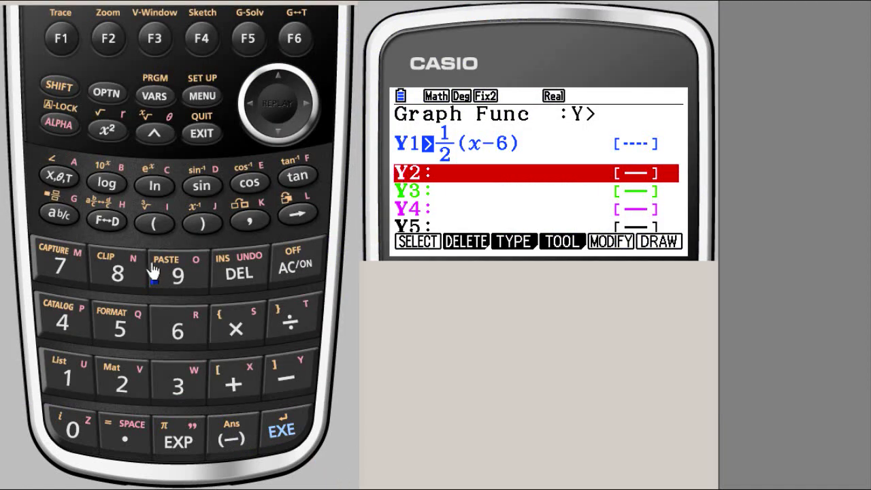
pyautogui.click(294, 378)
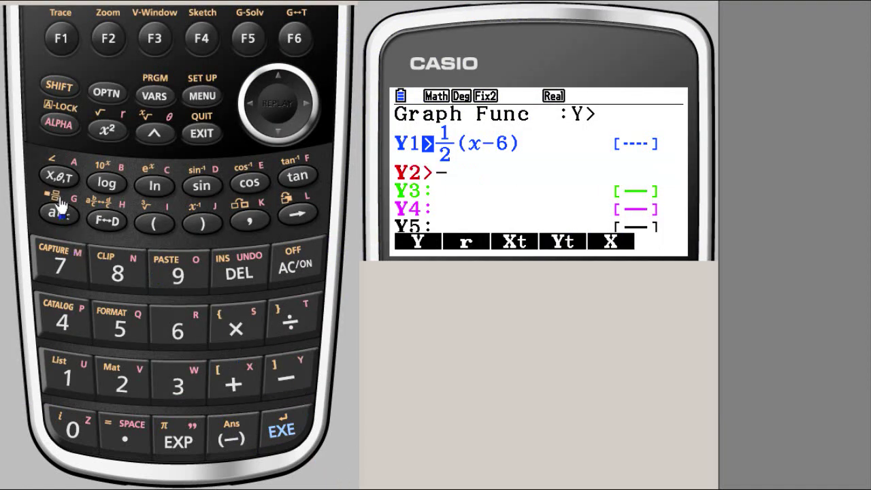
pyautogui.click(60, 212)
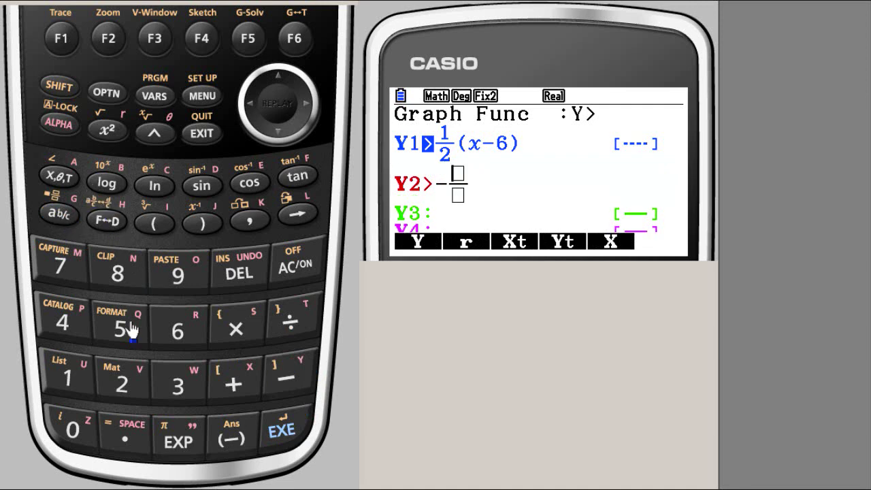
pyautogui.click(200, 387)
pyautogui.click(126, 382)
pyautogui.click(306, 108)
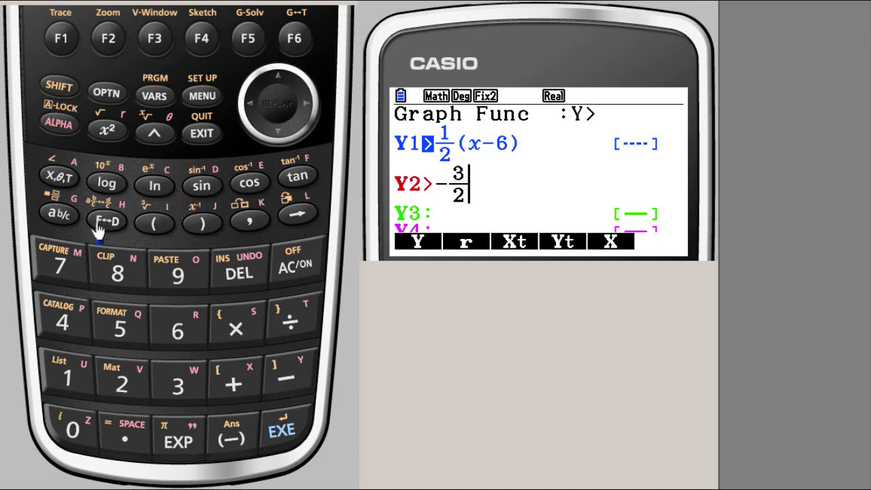
# Step: Complete Y2 as −3/2x + 5, store it, and reselect the Y2 line
pyautogui.click(58, 185)
pyautogui.click(115, 330)
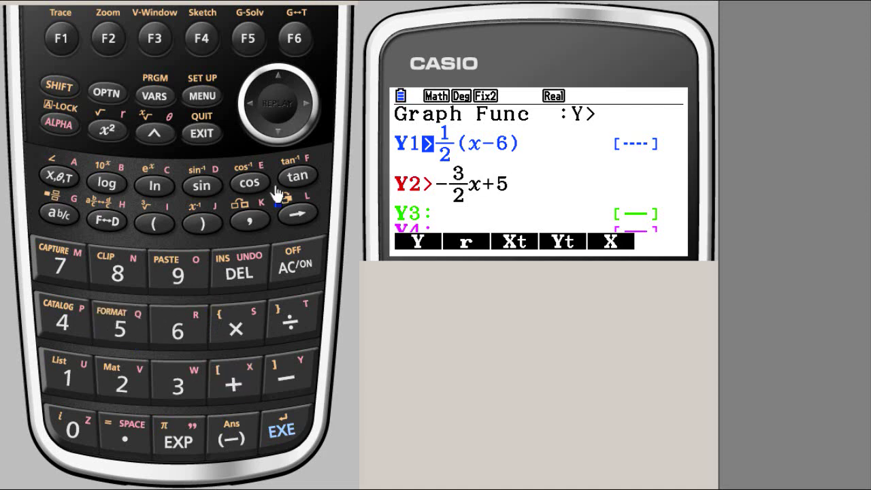
pyautogui.click(281, 427)
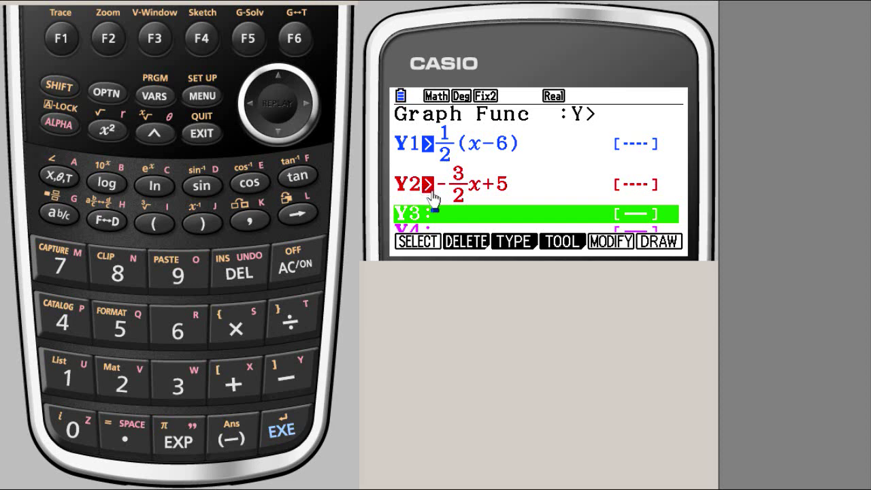
pyautogui.click(279, 83)
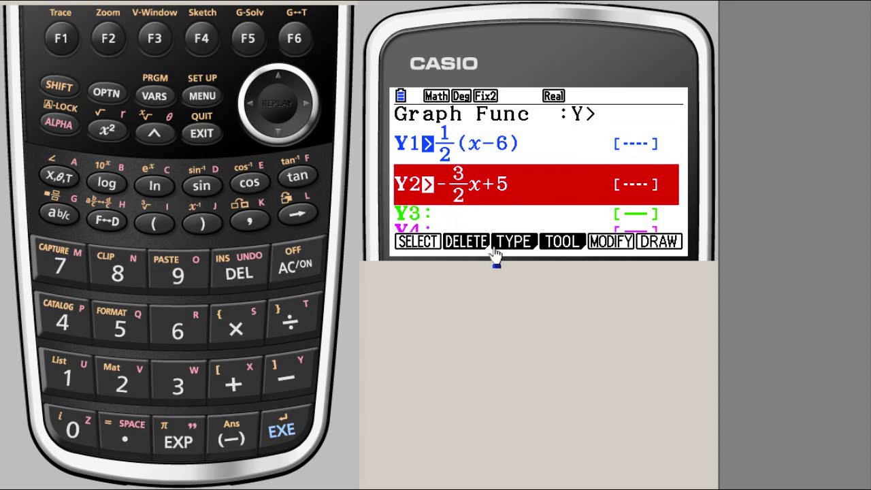
# Step: Change Y2's type to Y≤ and draw both inequalities with their shaded regions
pyautogui.click(151, 42)
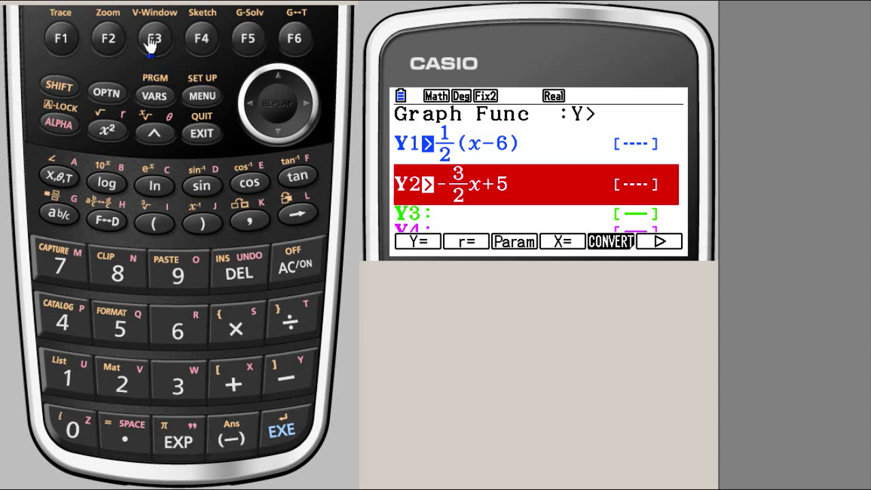
pyautogui.click(291, 42)
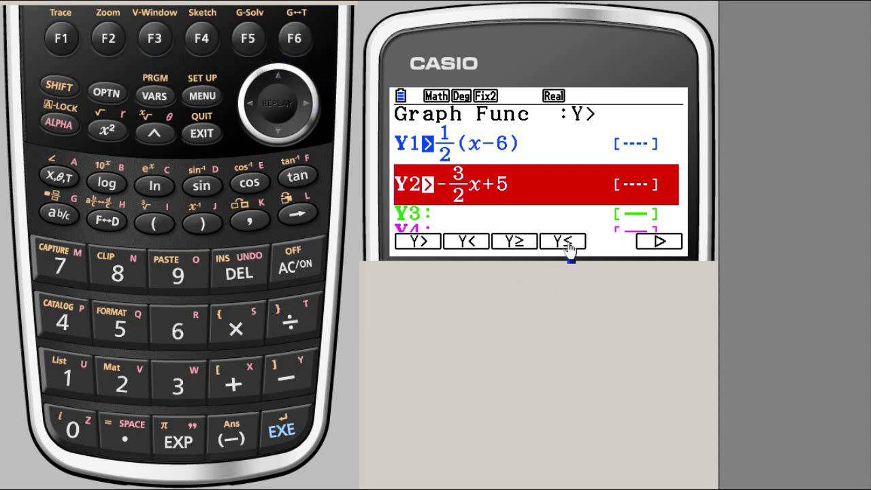
pyautogui.click(207, 49)
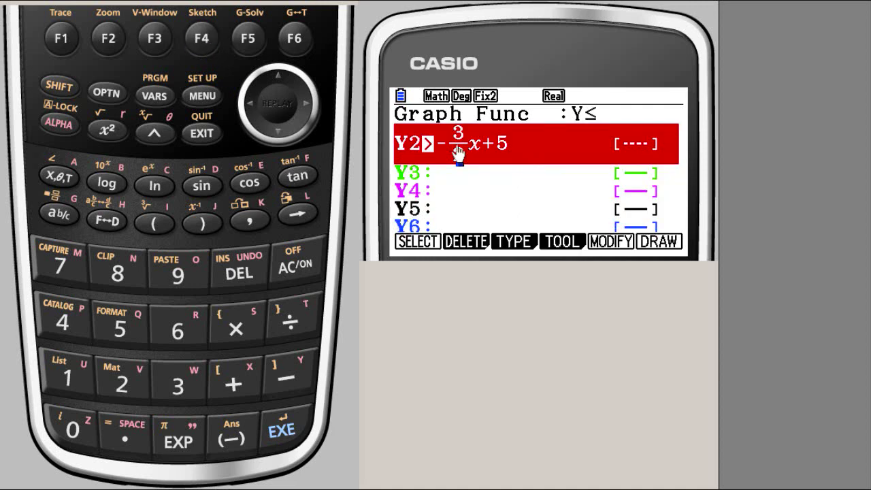
pyautogui.click(283, 430)
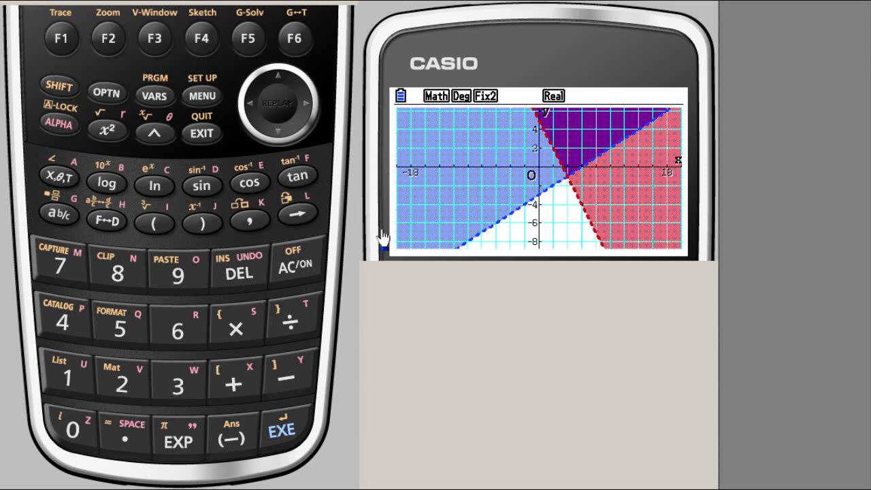
# Step: Go back to the function list, select Y2, and delete its formula
pyautogui.click(301, 48)
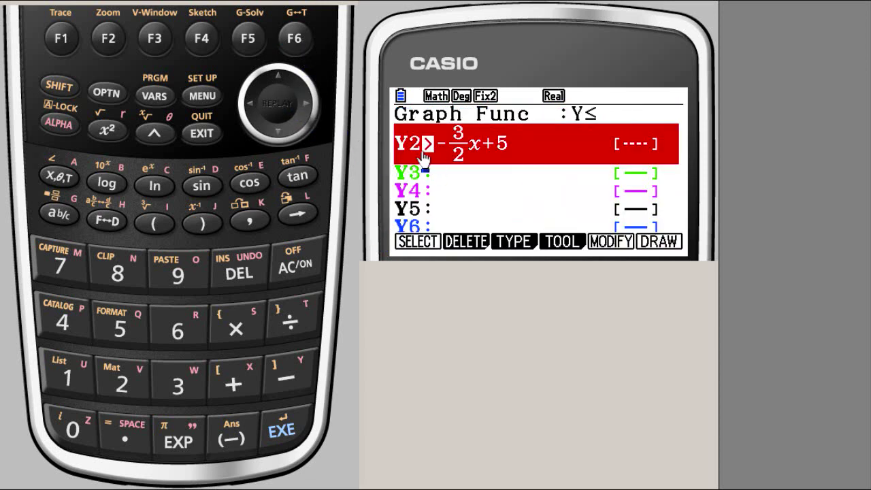
pyautogui.click(281, 79)
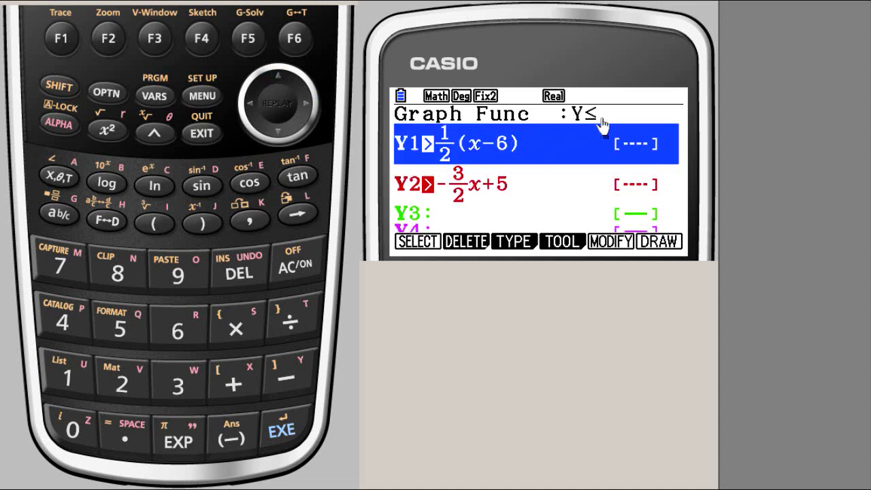
pyautogui.click(279, 138)
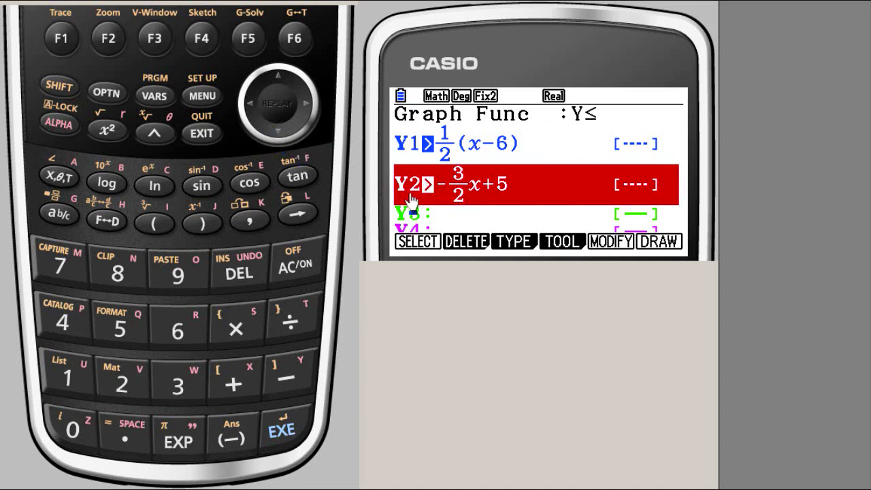
pyautogui.click(107, 39)
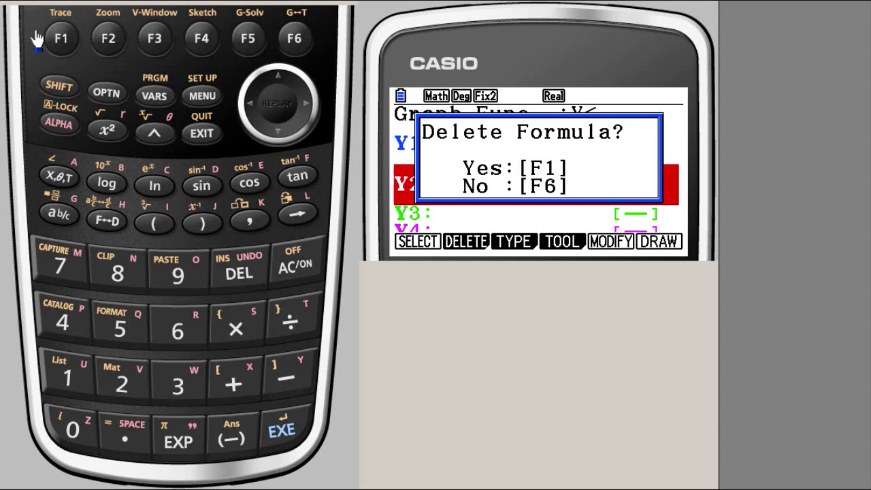
pyautogui.click(61, 43)
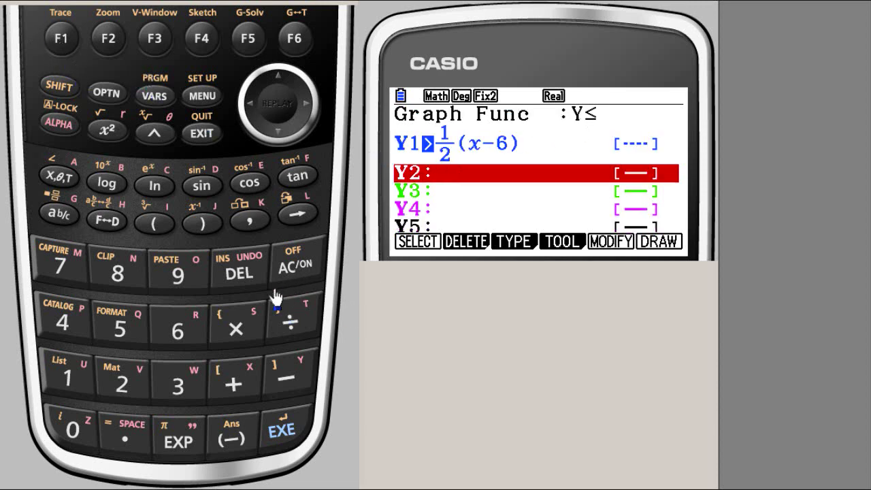
# Step: Enter Y2 as −3/2x + 5 using the fraction template and store it
pyautogui.click(291, 382)
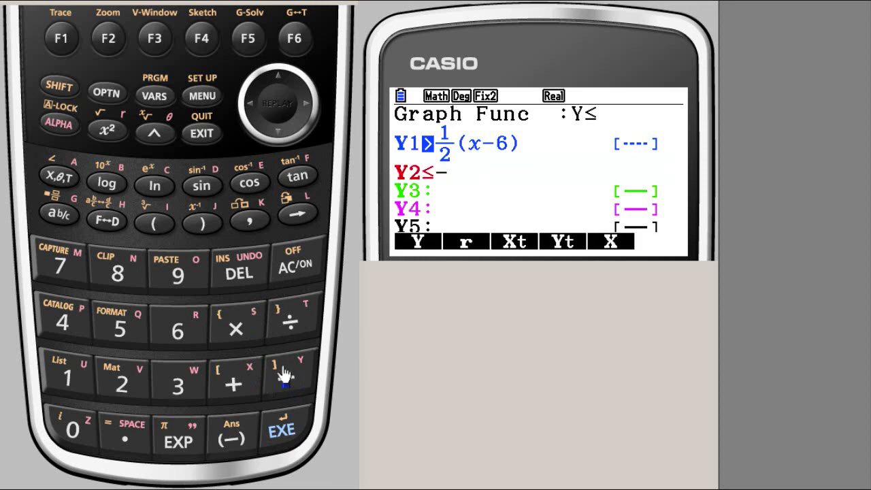
pyautogui.click(58, 215)
pyautogui.click(178, 381)
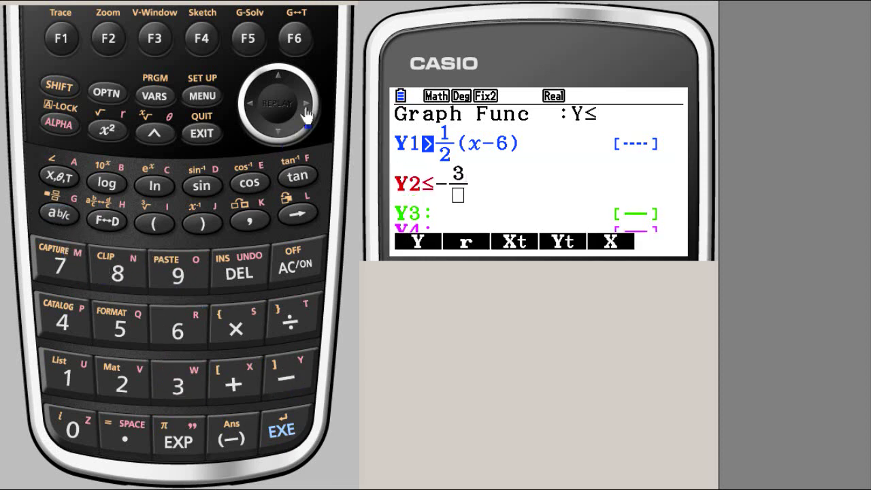
pyautogui.click(123, 388)
pyautogui.click(307, 110)
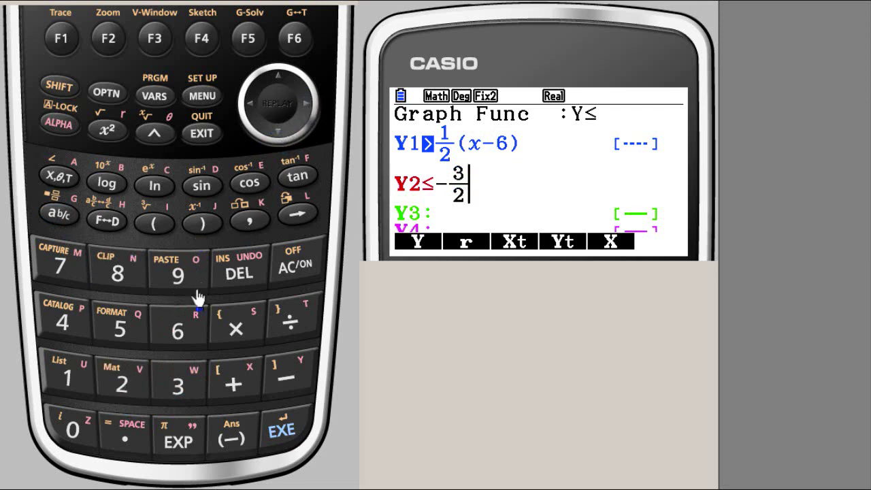
pyautogui.click(51, 179)
pyautogui.click(231, 384)
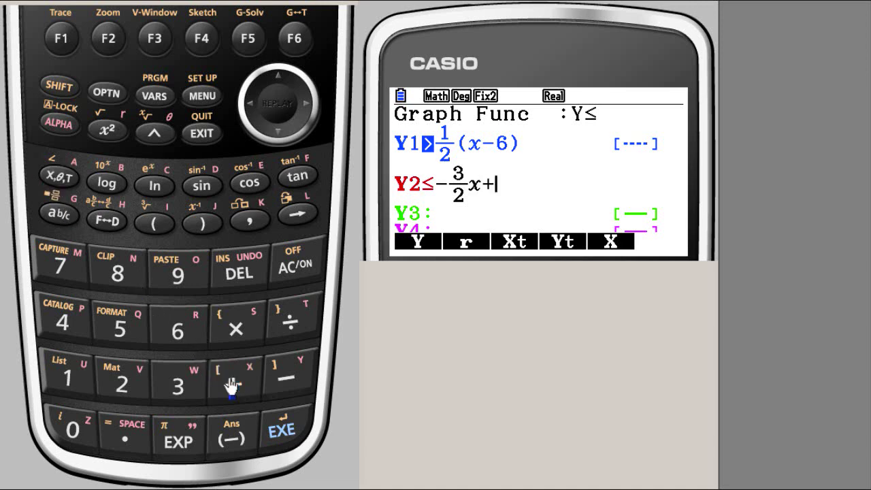
pyautogui.click(121, 332)
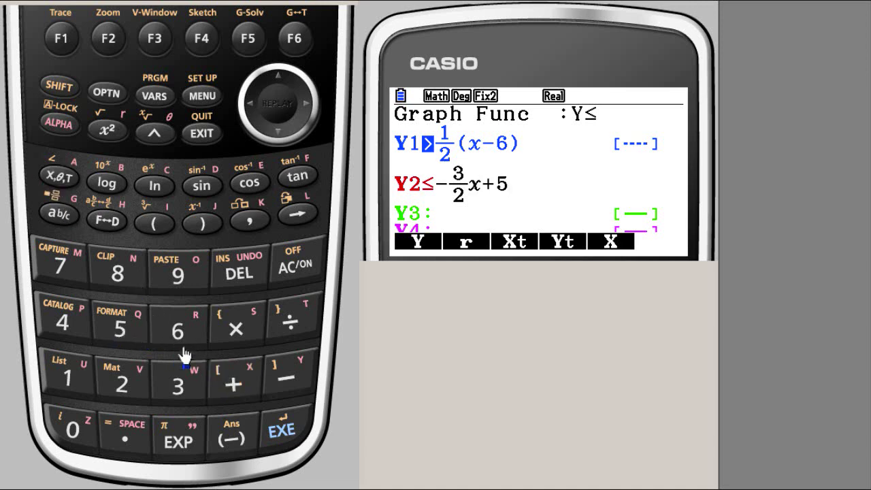
pyautogui.click(303, 438)
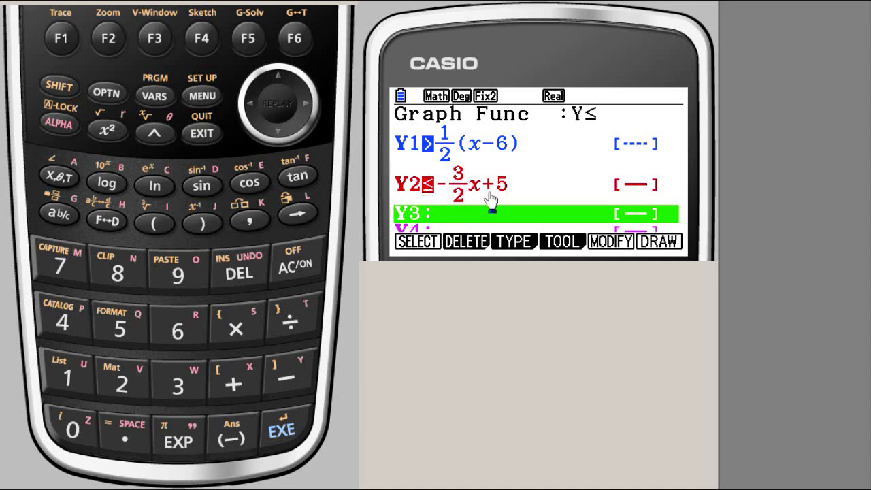
# Step: Draw the graph showing Y2's solid boundary line and the overlapping shaded region
pyautogui.click(293, 42)
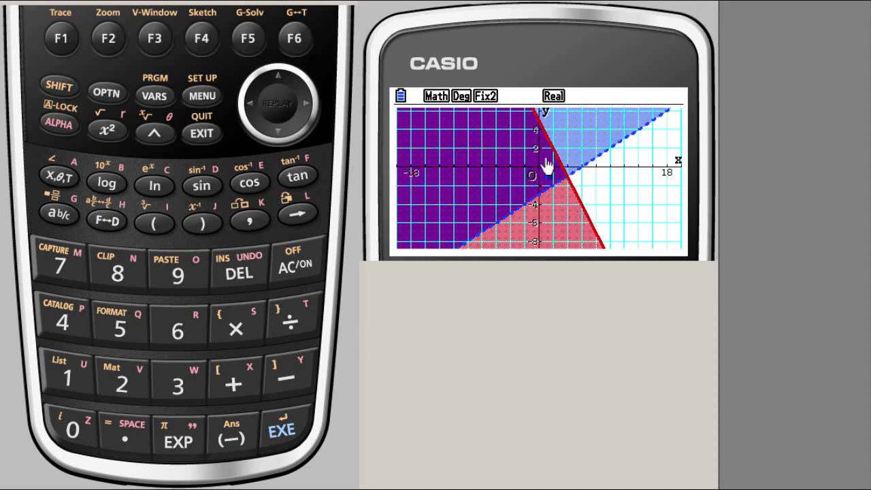
# Step: Trace Y1 to its y-intercept and label the point (0,−3) on the graph
pyautogui.click(61, 40)
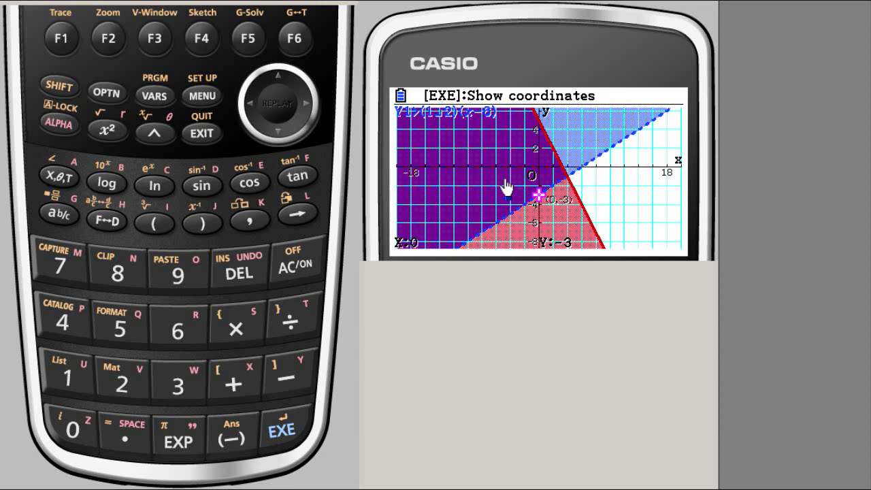
pyautogui.click(62, 41)
pyautogui.click(62, 46)
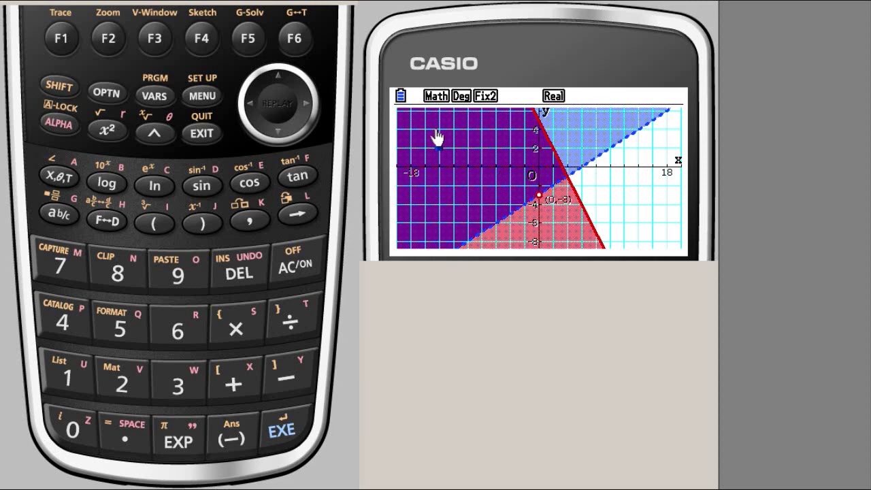
# Step: Trace Y2 to its y-intercept and label the point (0,5) on the graph
pyautogui.click(61, 41)
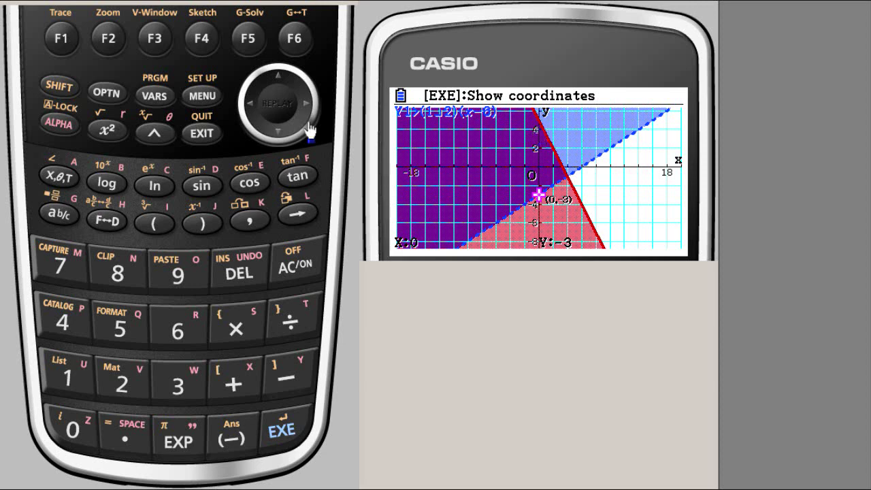
pyautogui.click(279, 83)
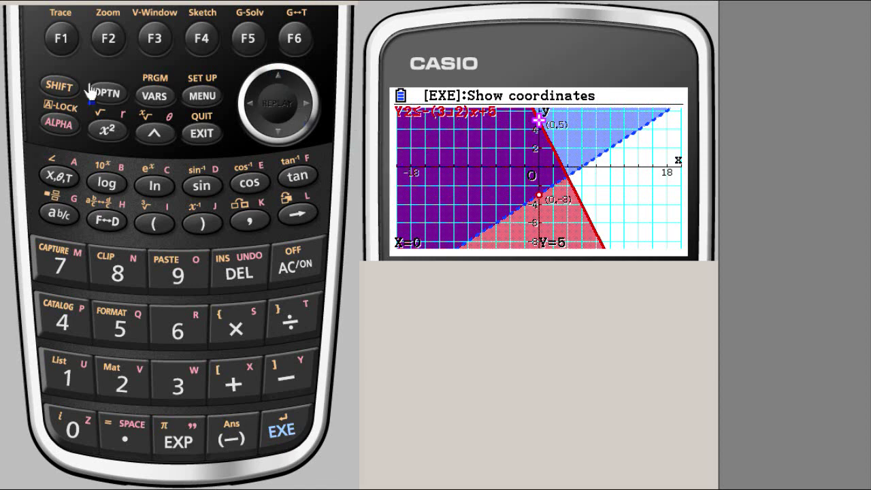
pyautogui.click(283, 430)
pyautogui.click(62, 41)
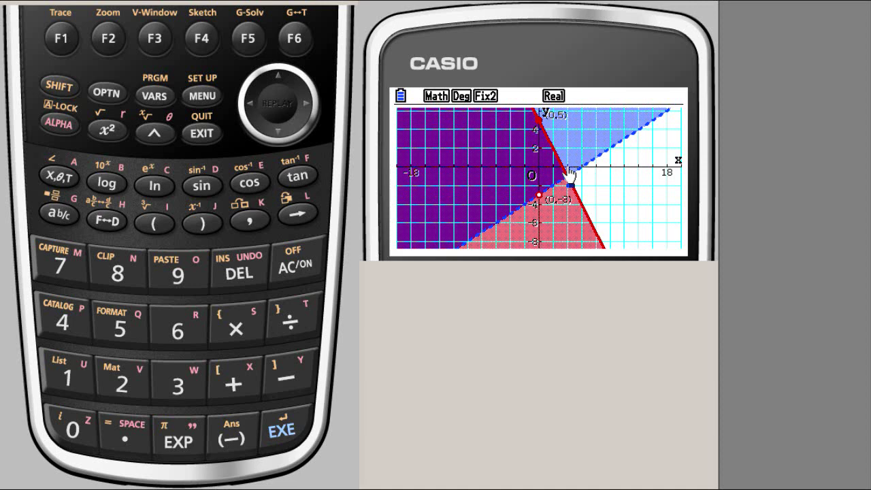
# Step: Return to the function list showing Y1 > ½(x−6) and Y2 ≤ −3/2x+5
pyautogui.click(294, 40)
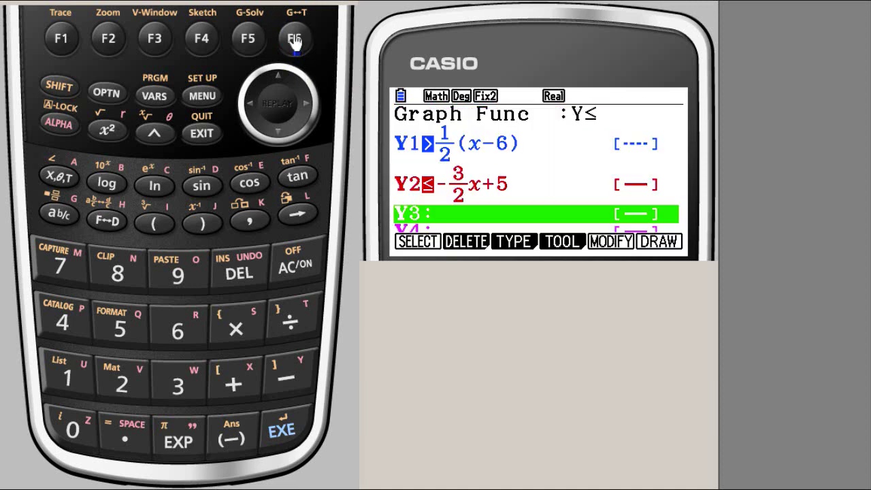